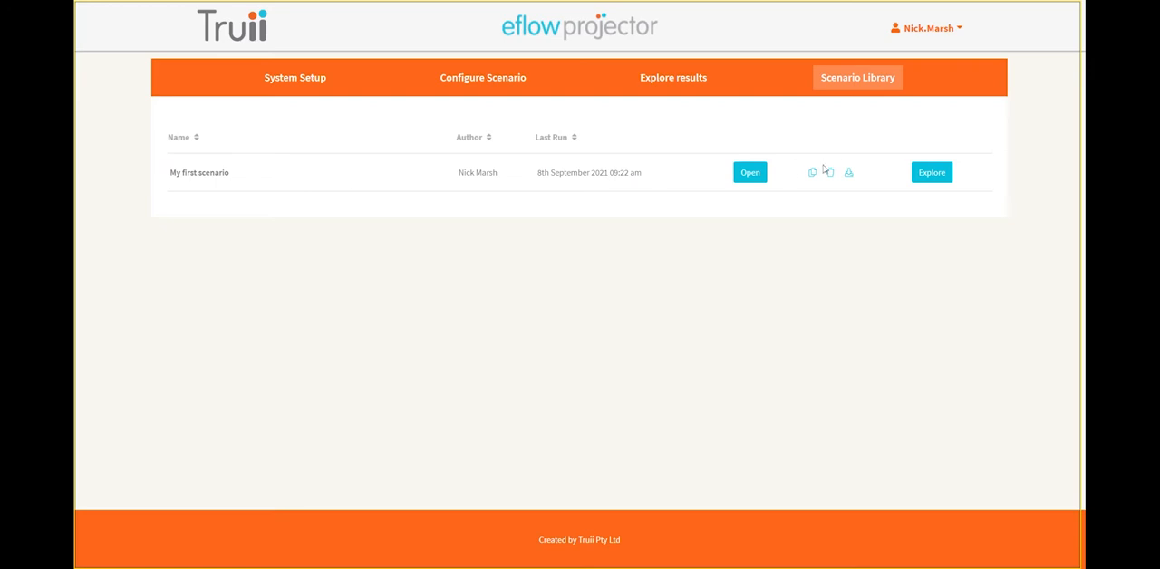
Open "My first scenario" and expand its local settings down to the Reach 5 latrobe reporting site in the Latrobe River sub-catchment.
{"action": "left_click", "coordinate": [749, 175]}
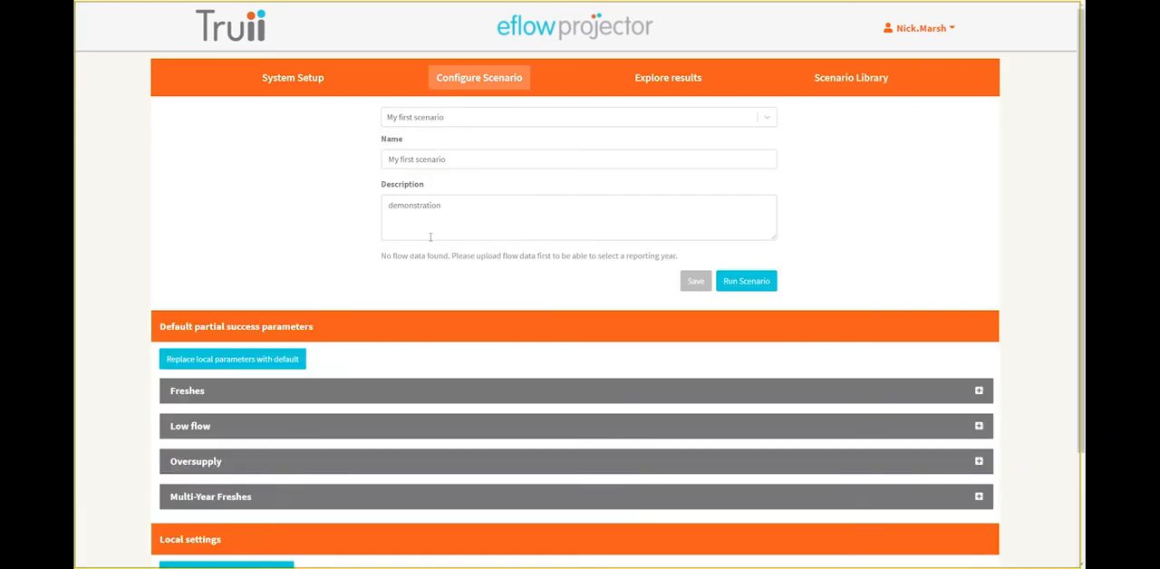
{"action": "scroll", "coordinate": [376, 285], "scroll_direction": "down", "scroll_amount": 3}
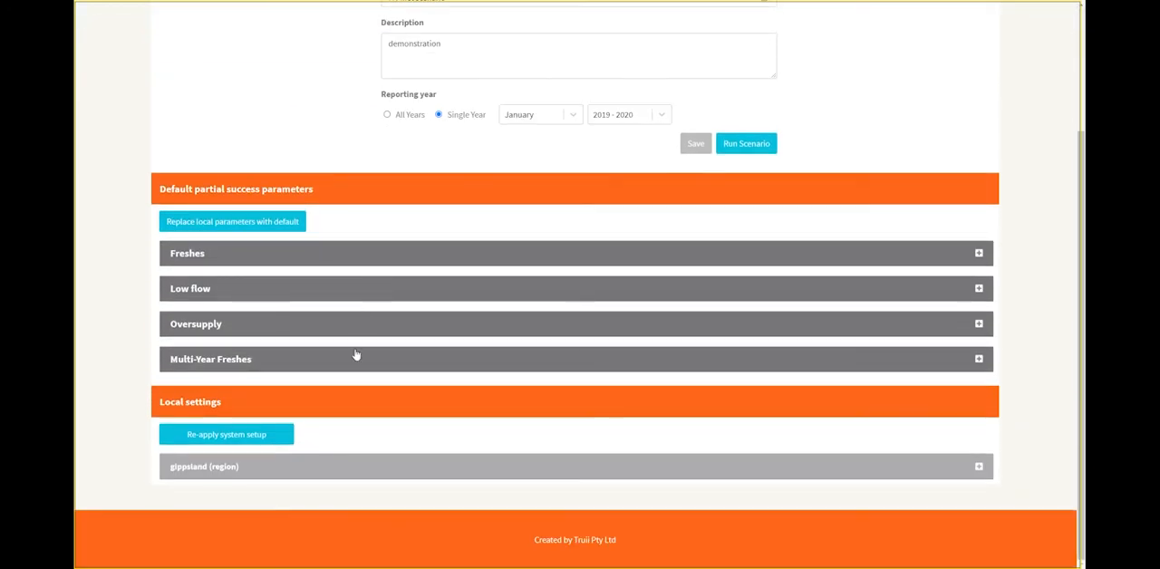
{"action": "left_click", "coordinate": [339, 474]}
{"action": "scroll", "coordinate": [358, 415], "scroll_direction": "down", "scroll_amount": 2}
{"action": "left_click", "coordinate": [365, 451]}
{"action": "scroll", "coordinate": [378, 402], "scroll_direction": "down", "scroll_amount": 3}
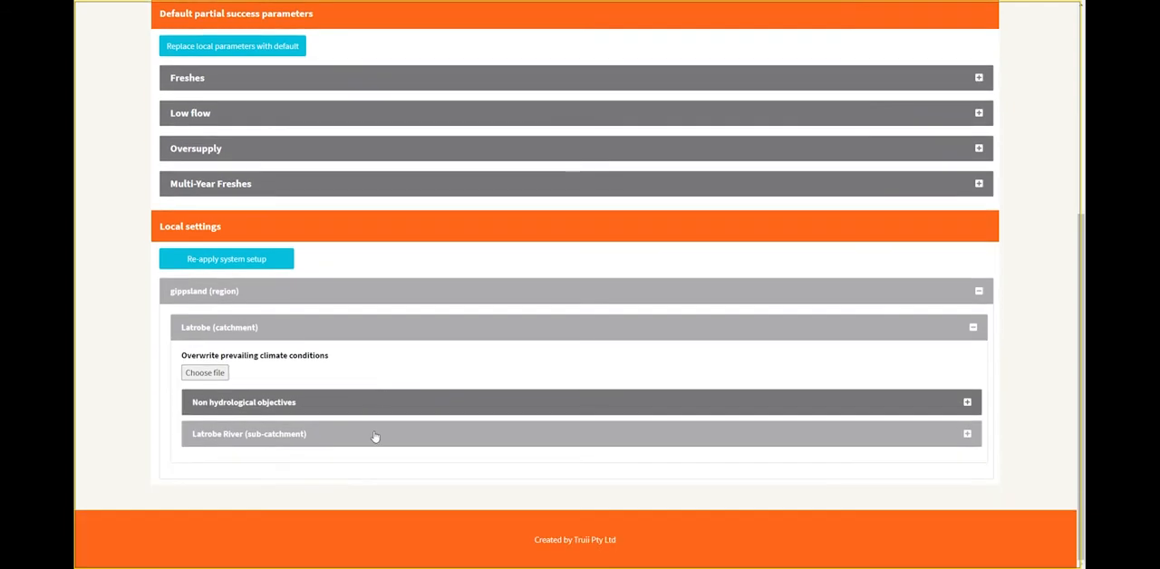
{"action": "left_click", "coordinate": [374, 436]}
{"action": "scroll", "coordinate": [376, 433], "scroll_direction": "down", "scroll_amount": 2}
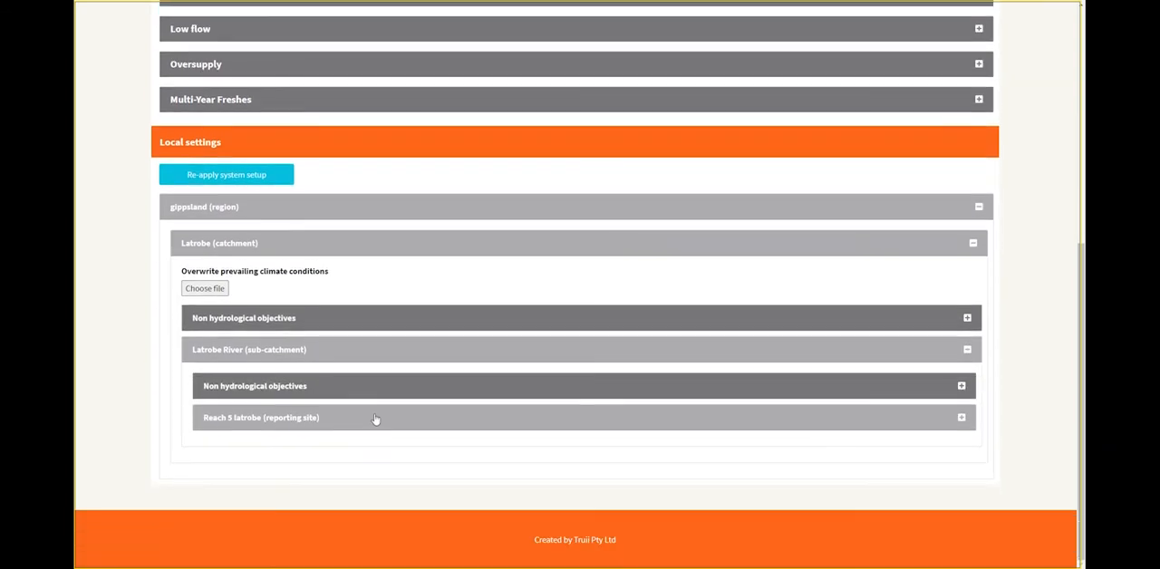
{"action": "left_click", "coordinate": [375, 419]}
{"action": "scroll", "coordinate": [379, 415], "scroll_direction": "down", "scroll_amount": 5}
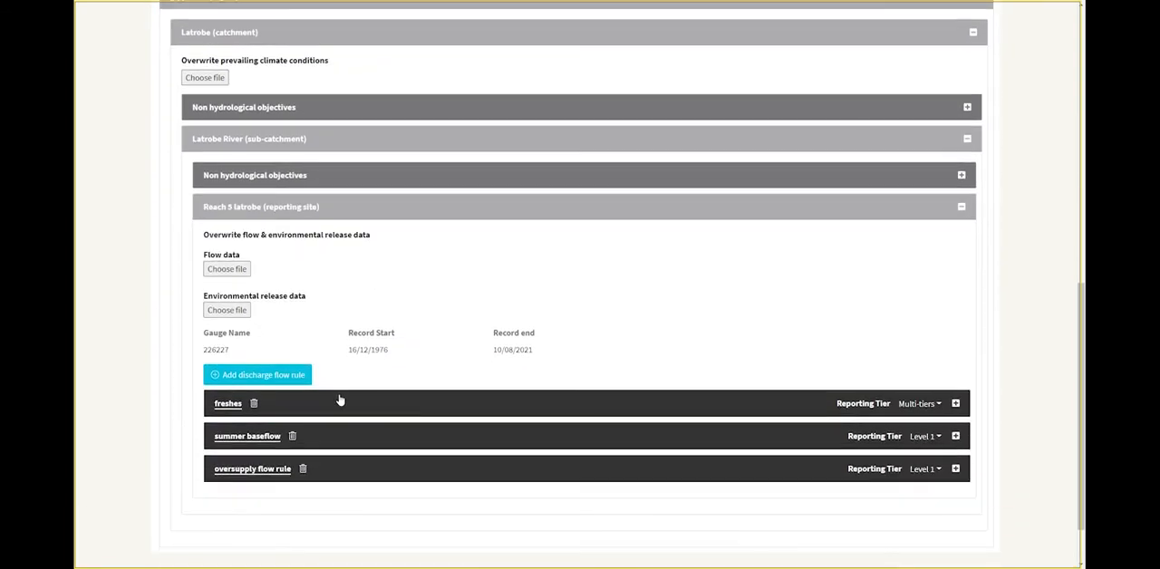
Add a discharge flow rule to Reach 5 latrobe and name it "multiyear flow rule".
{"action": "left_click", "coordinate": [253, 379]}
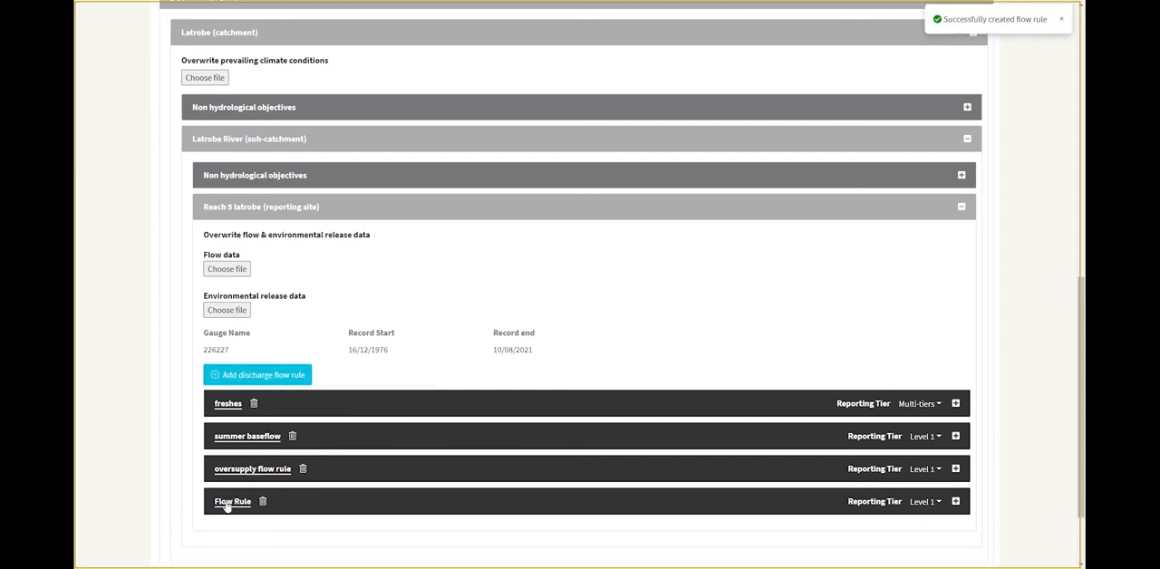
{"action": "left_click", "coordinate": [222, 503]}
{"action": "left_click_drag", "start_coordinate": [254, 502], "coordinate": [208, 503]}
{"action": "type", "text": "multiyear flow rule"}
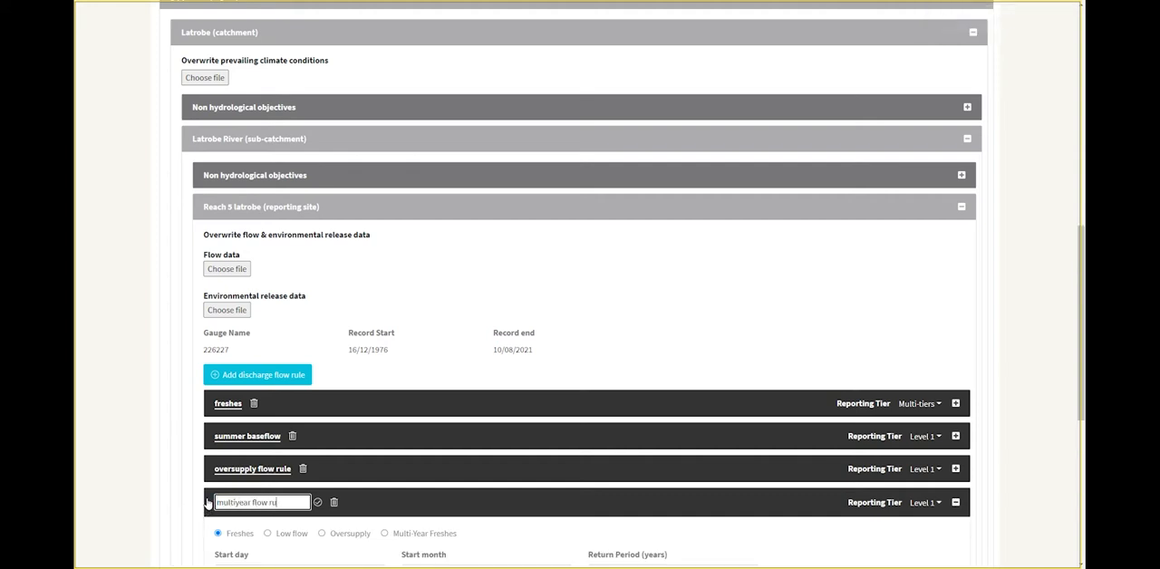
{"action": "left_click", "coordinate": [319, 503]}
Make the multiyear flow rule a Multi-Year Freshes rule and set its end date to 30 December.
{"action": "scroll", "coordinate": [370, 492], "scroll_direction": "down", "scroll_amount": 2}
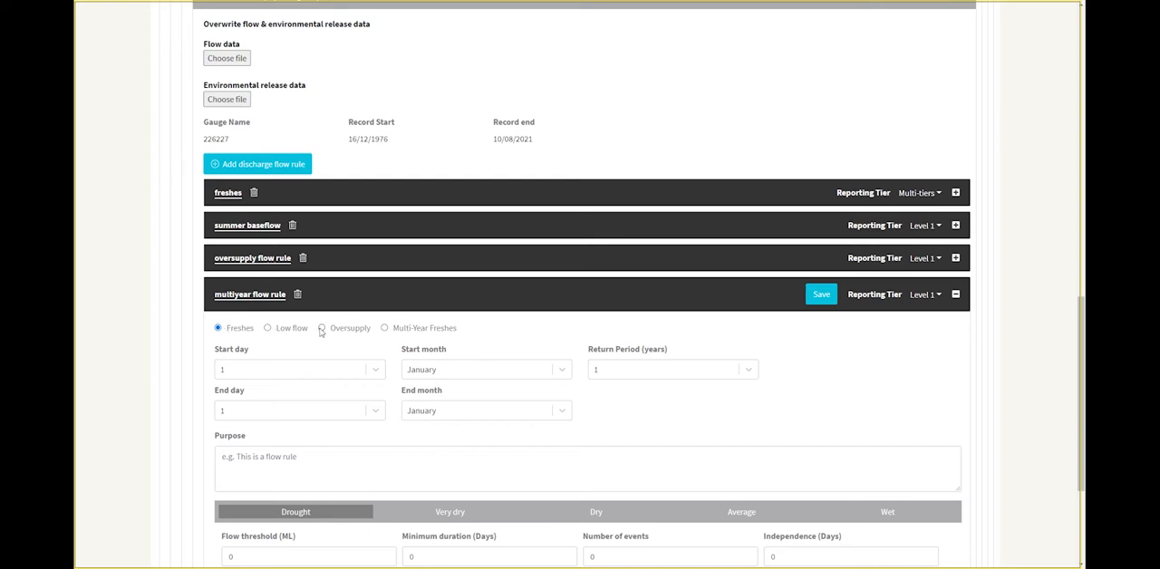
{"action": "left_click", "coordinate": [386, 329]}
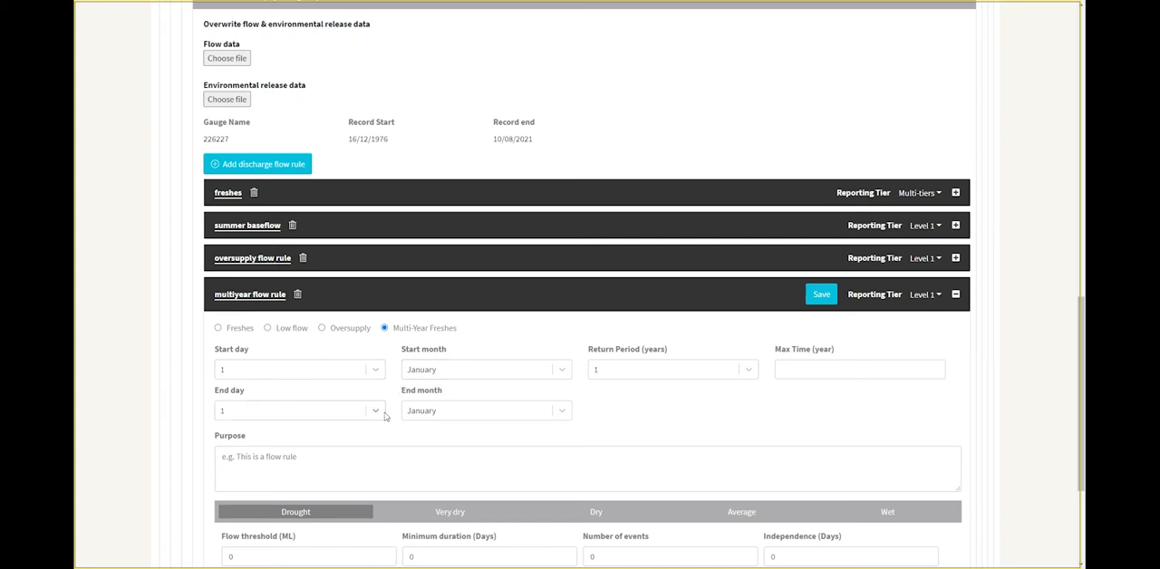
{"action": "left_click", "coordinate": [555, 415]}
{"action": "scroll", "coordinate": [532, 427], "scroll_direction": "down", "scroll_amount": 3}
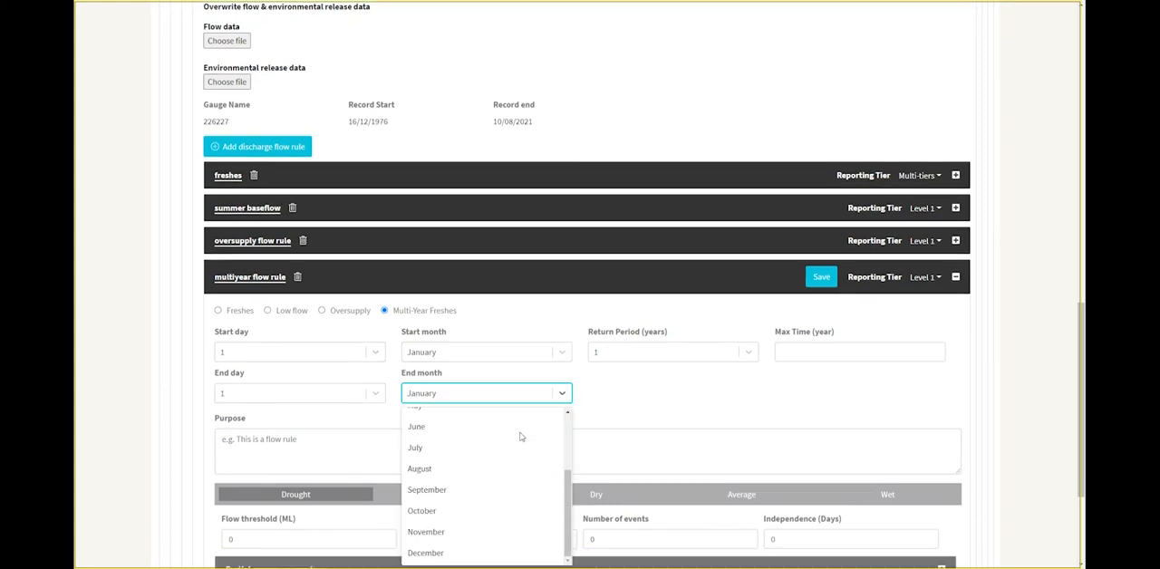
{"action": "left_click", "coordinate": [453, 552]}
{"action": "left_click", "coordinate": [376, 396]}
{"action": "scroll", "coordinate": [338, 443], "scroll_direction": "down", "scroll_amount": 5}
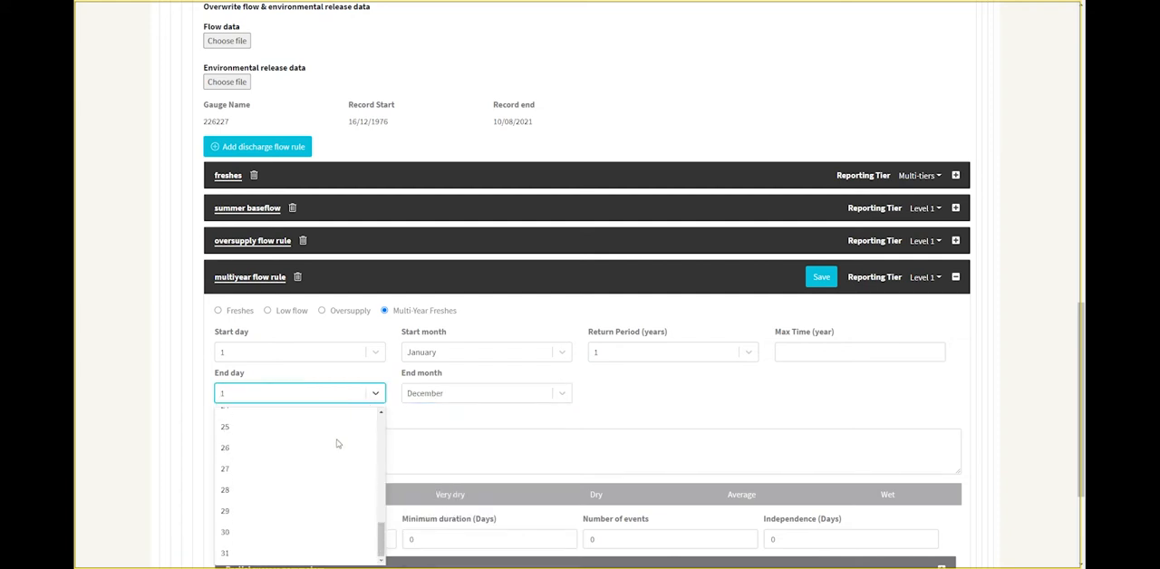
{"action": "left_click", "coordinate": [275, 532]}
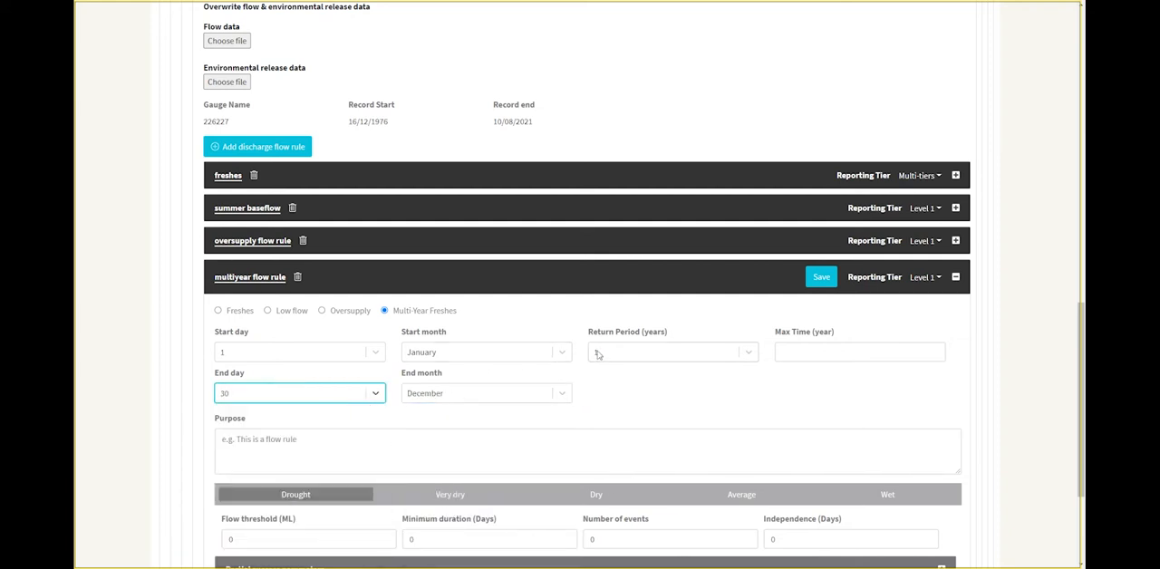
Set the multiyear flow rule's return period to 10 years and its max time to 3 years.
{"action": "left_click", "coordinate": [748, 354]}
{"action": "scroll", "coordinate": [671, 427], "scroll_direction": "down", "scroll_amount": 2}
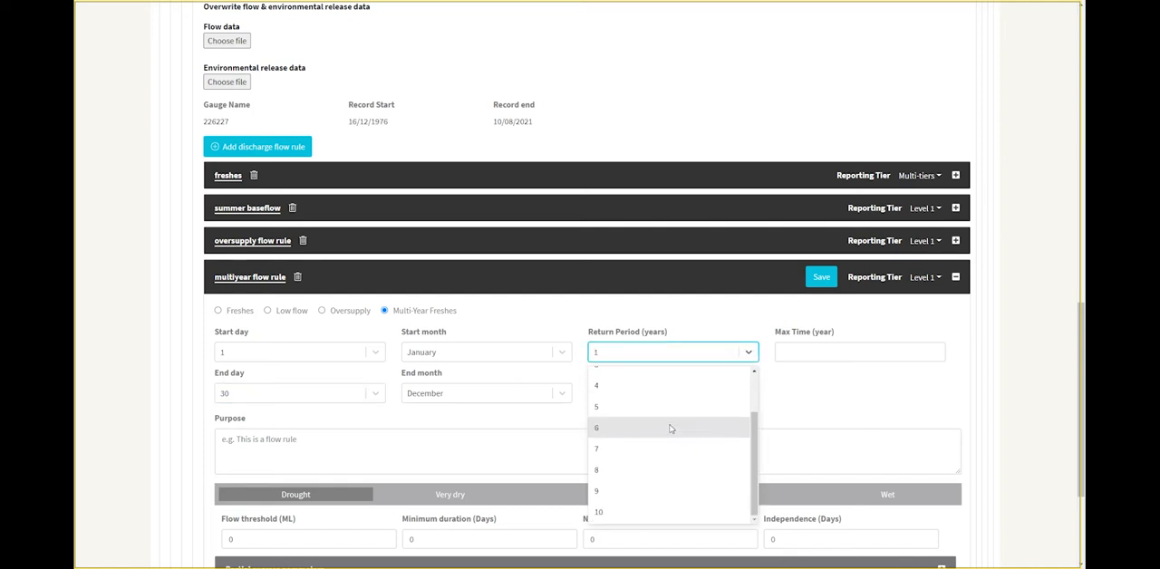
{"action": "left_click", "coordinate": [638, 514]}
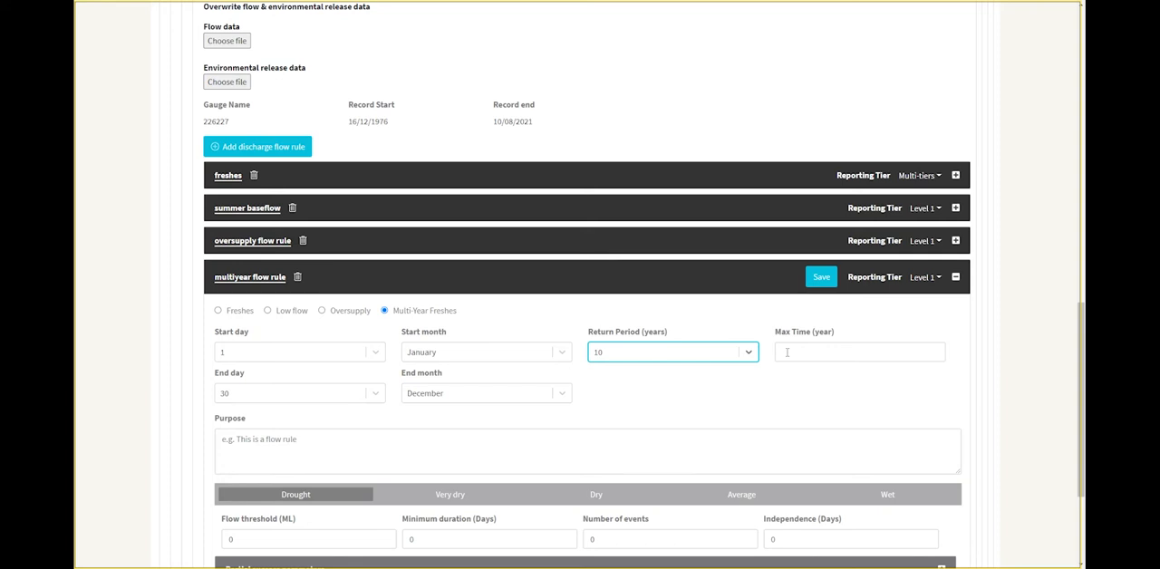
{"action": "left_click", "coordinate": [787, 353]}
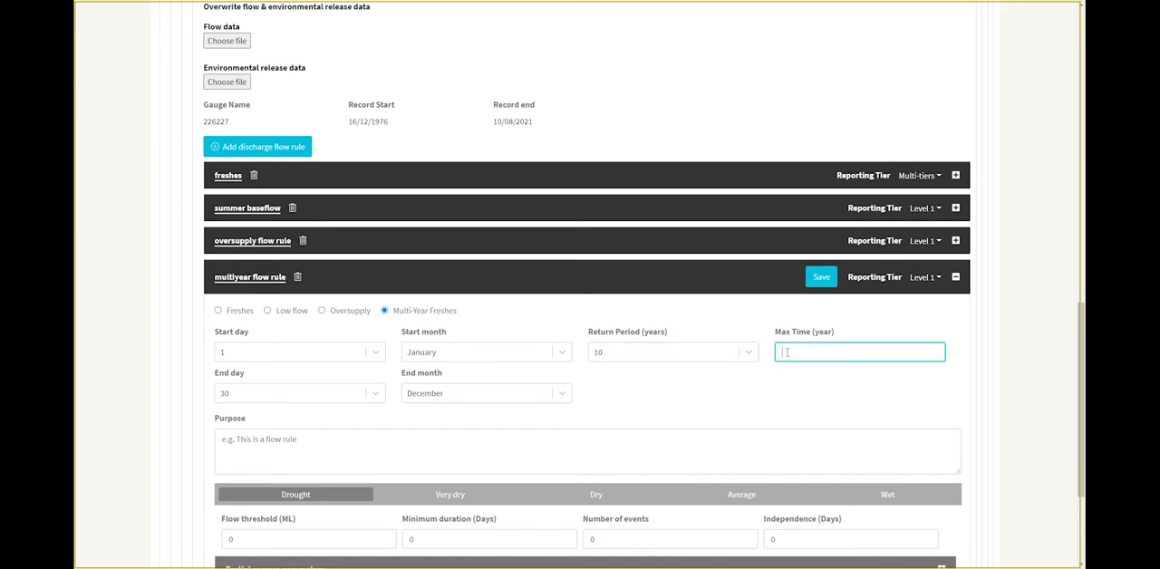
{"action": "type", "text": "3"}
{"action": "left_click", "coordinate": [763, 377]}
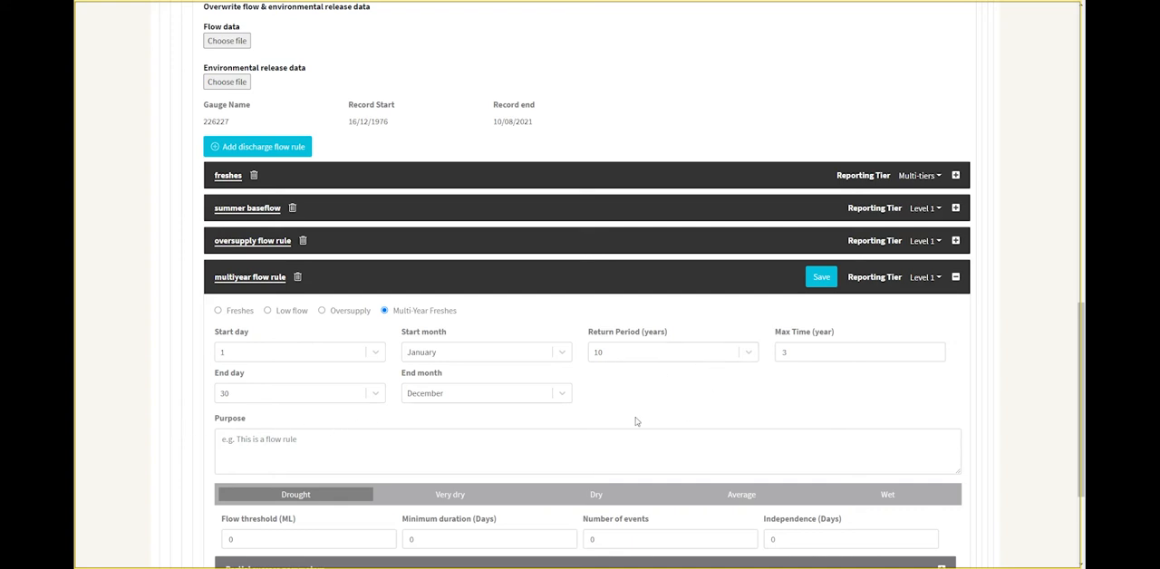
For Drought conditions, set the flow threshold to 13000 ML, minimum duration to 5 days, number of events to 3 and independence to 7 days.
{"action": "scroll", "coordinate": [598, 406], "scroll_direction": "down", "scroll_amount": 1}
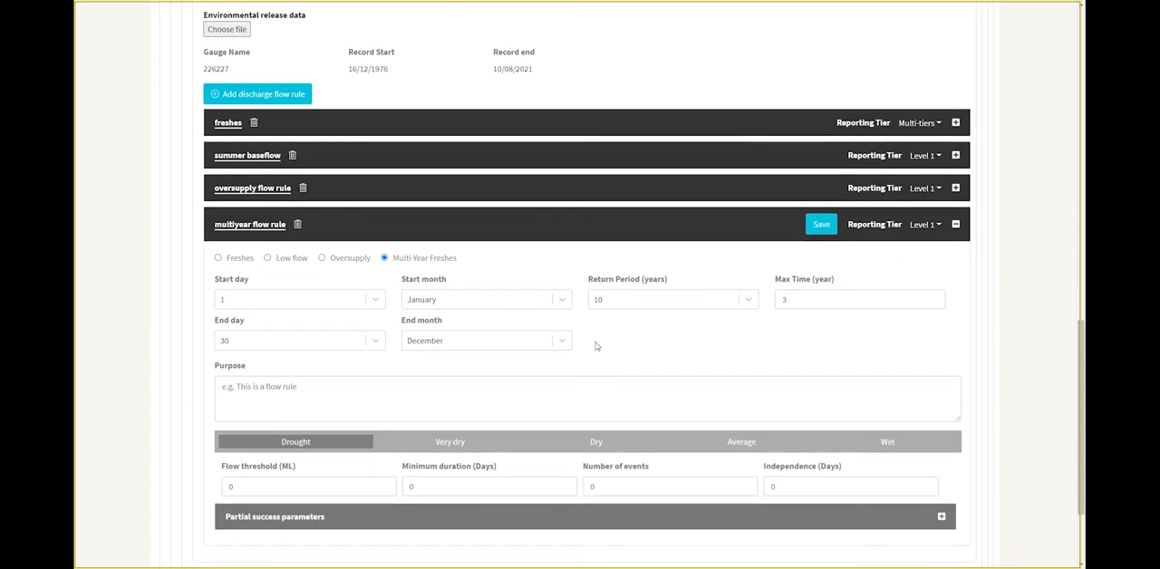
{"action": "scroll", "coordinate": [597, 346], "scroll_direction": "down", "scroll_amount": 2}
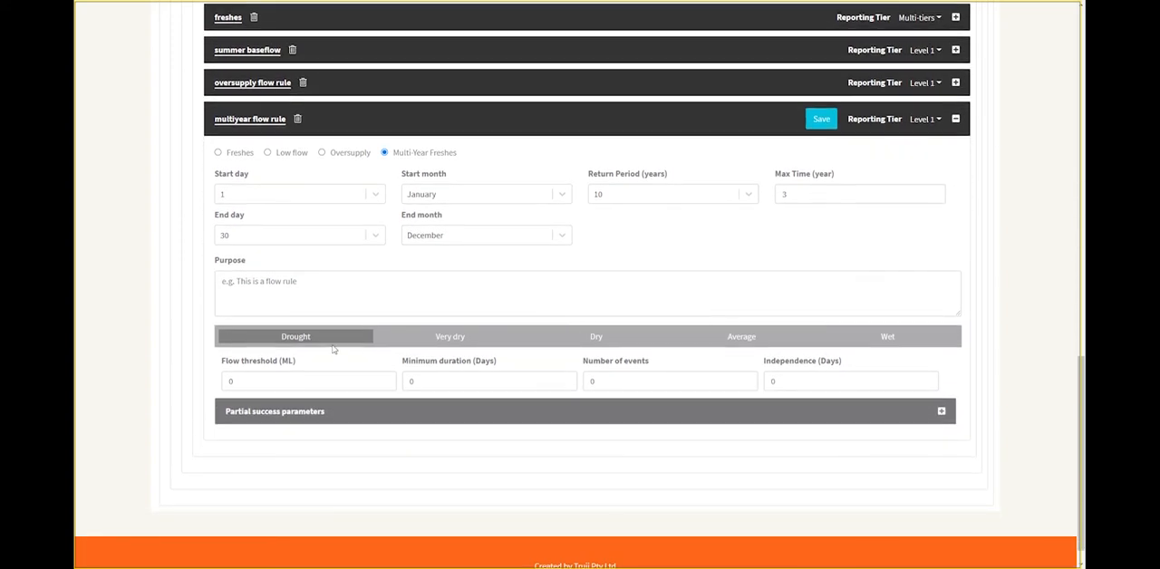
{"action": "double_click", "coordinate": [229, 381]}
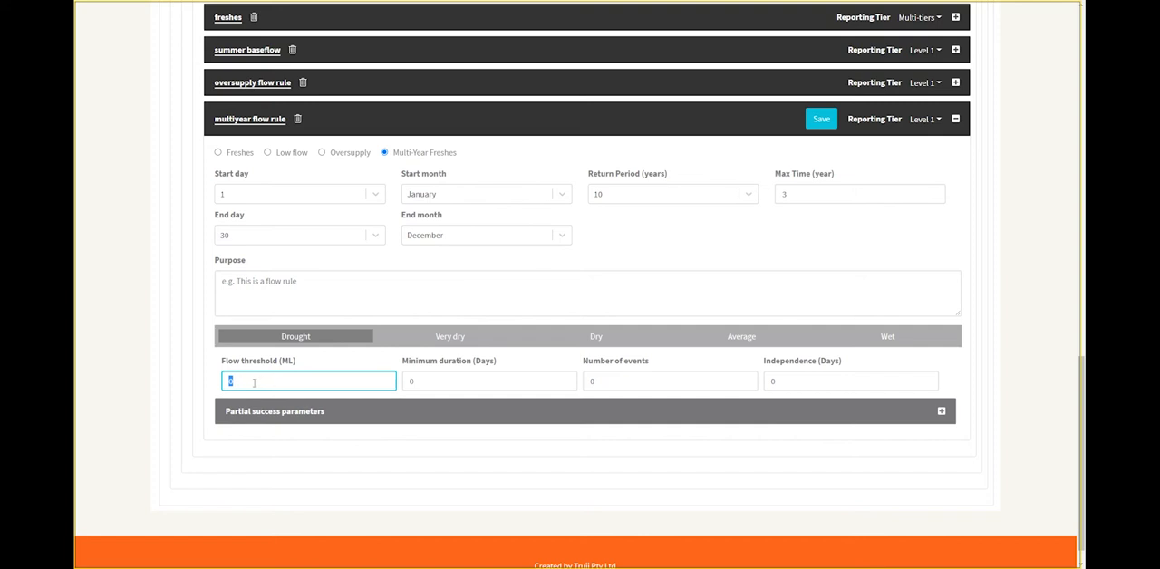
{"action": "type", "text": "12"}
{"action": "type", "text": "000"}
{"action": "double_click", "coordinate": [413, 381]}
{"action": "type", "text": "5"}
{"action": "double_click", "coordinate": [593, 382]}
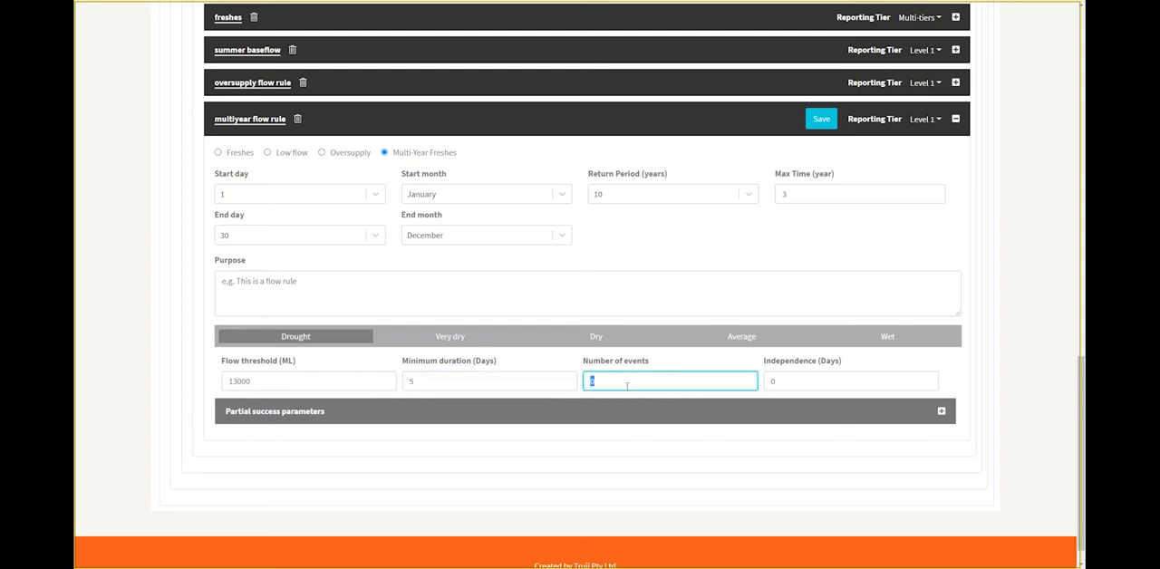
{"action": "type", "text": "3"}
{"action": "double_click", "coordinate": [797, 381]}
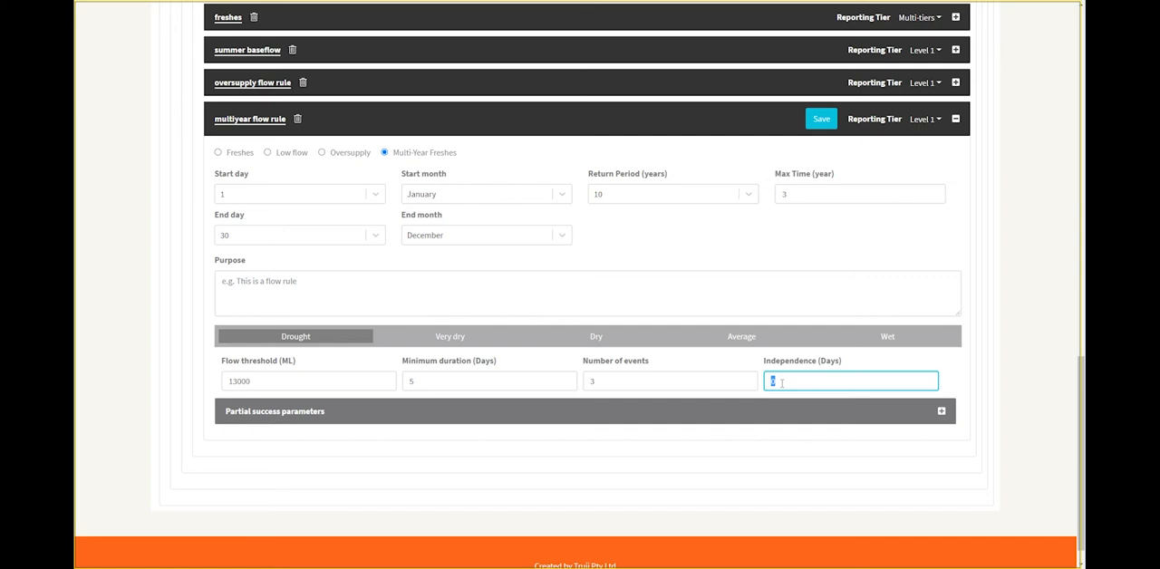
{"action": "type", "text": "7"}
Fill in the Very dry conditions with the same flow threshold and independence as Drought, a 5-day minimum duration and 3 events.
{"action": "left_click", "coordinate": [442, 339]}
{"action": "double_click", "coordinate": [229, 381]}
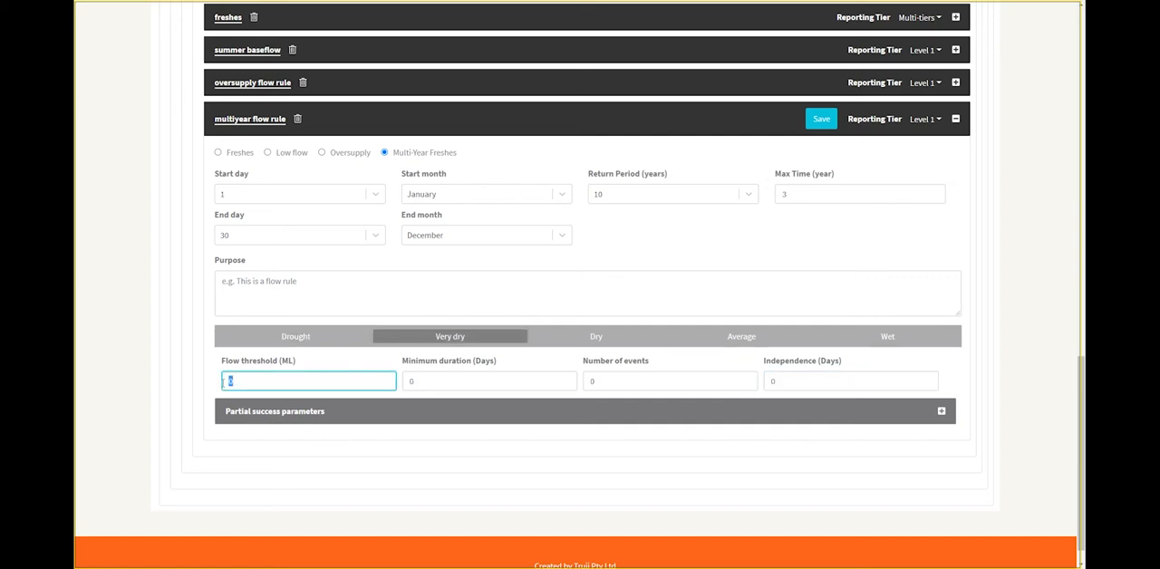
{"action": "type", "text": "13000"}
{"action": "left_click", "coordinate": [411, 381]}
{"action": "left_click", "coordinate": [291, 338]}
{"action": "left_click", "coordinate": [411, 340]}
{"action": "double_click", "coordinate": [409, 381]}
{"action": "type", "text": "5"}
{"action": "double_click", "coordinate": [593, 382]}
{"action": "type", "text": "3"}
{"action": "left_click", "coordinate": [772, 381]}
For Dry conditions, enter a 13000 ML flow threshold, 5-day minimum duration, 3 events and 7-day independence.
{"action": "left_click", "coordinate": [598, 343]}
{"action": "double_click", "coordinate": [361, 380]}
{"action": "type", "text": "13000"}
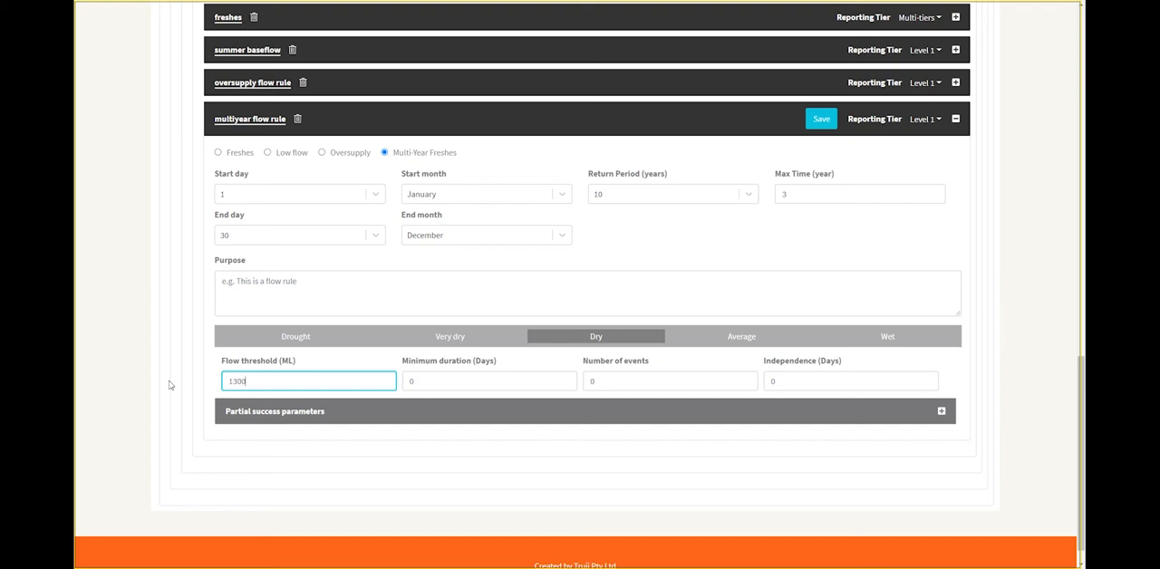
{"action": "double_click", "coordinate": [409, 381]}
{"action": "type", "text": "5"}
{"action": "double_click", "coordinate": [605, 382]}
{"action": "type", "text": "3"}
{"action": "double_click", "coordinate": [774, 380]}
{"action": "type", "text": "7"}
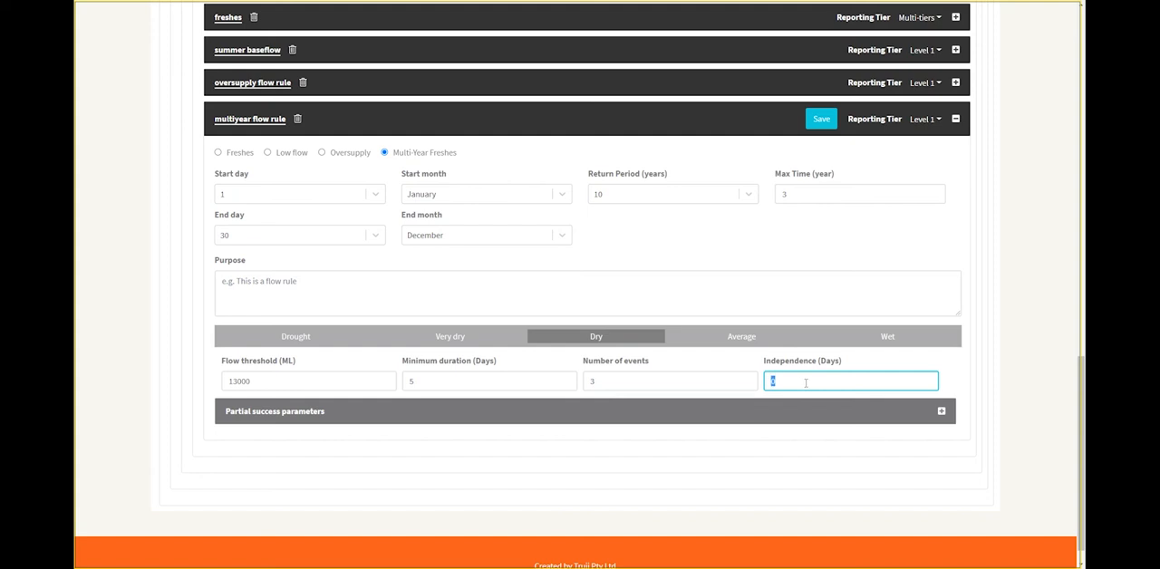
For Average conditions, enter a 13000 ML flow threshold, 5-day minimum duration, 3 events and 7-day independence.
{"action": "left_click", "coordinate": [743, 337]}
{"action": "type", "text": "13000"}
{"action": "double_click", "coordinate": [439, 382]}
{"action": "type", "text": "5"}
{"action": "double_click", "coordinate": [624, 383]}
{"action": "type", "text": "3"}
{"action": "double_click", "coordinate": [775, 383]}
{"action": "type", "text": "7"}
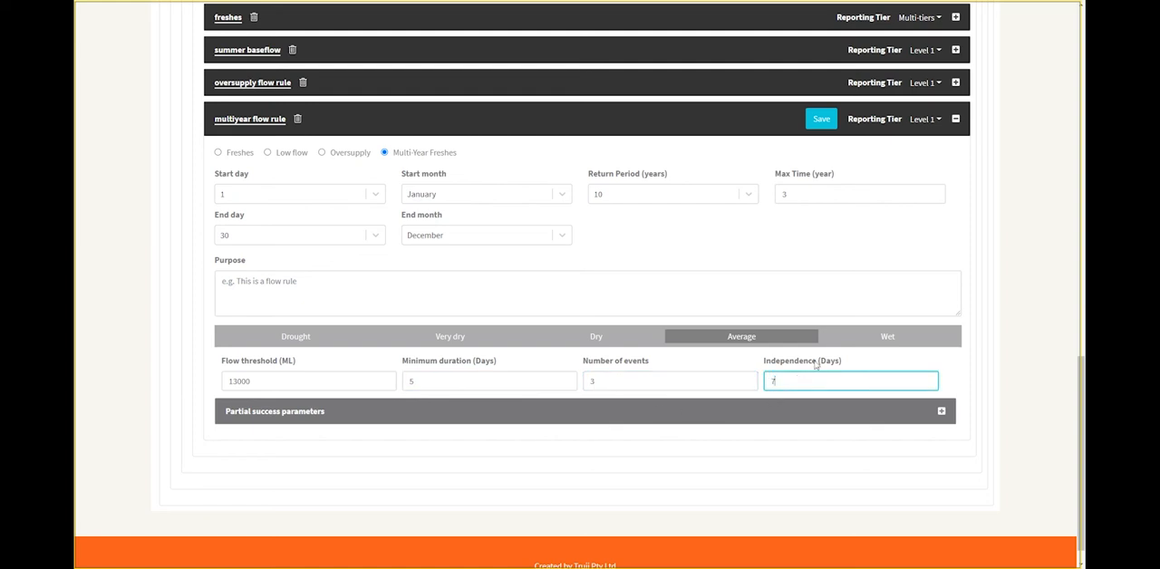
For Wet conditions, enter a 13000 ML flow threshold, 5-day minimum duration, 3 events and 7-day independence.
{"action": "left_click", "coordinate": [893, 337]}
{"action": "double_click", "coordinate": [231, 381]}
{"action": "type", "text": "13000"}
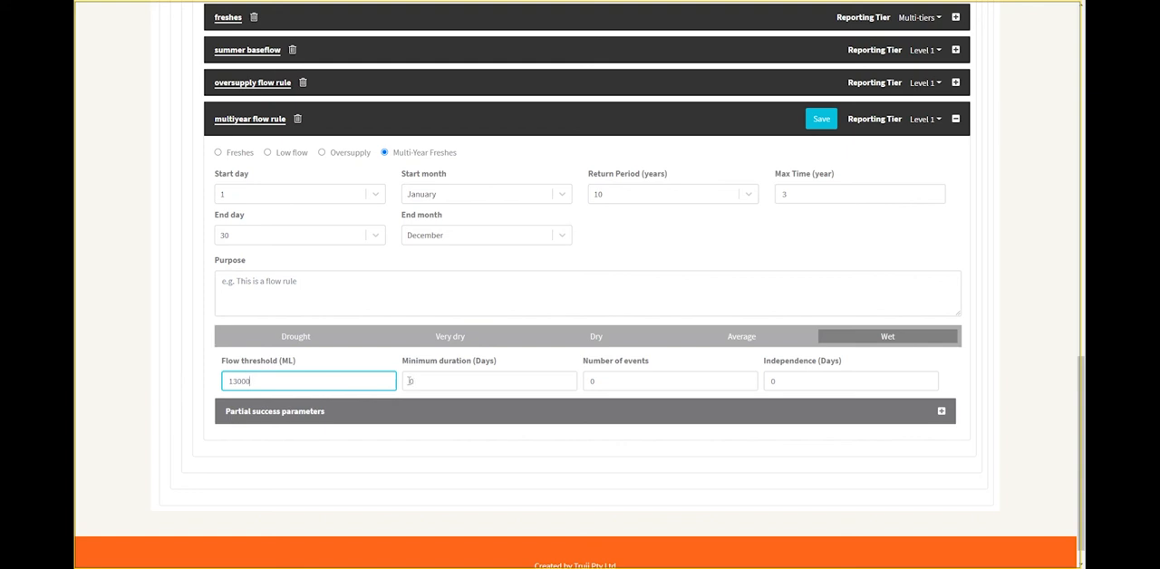
{"action": "double_click", "coordinate": [411, 382]}
{"action": "type", "text": "5"}
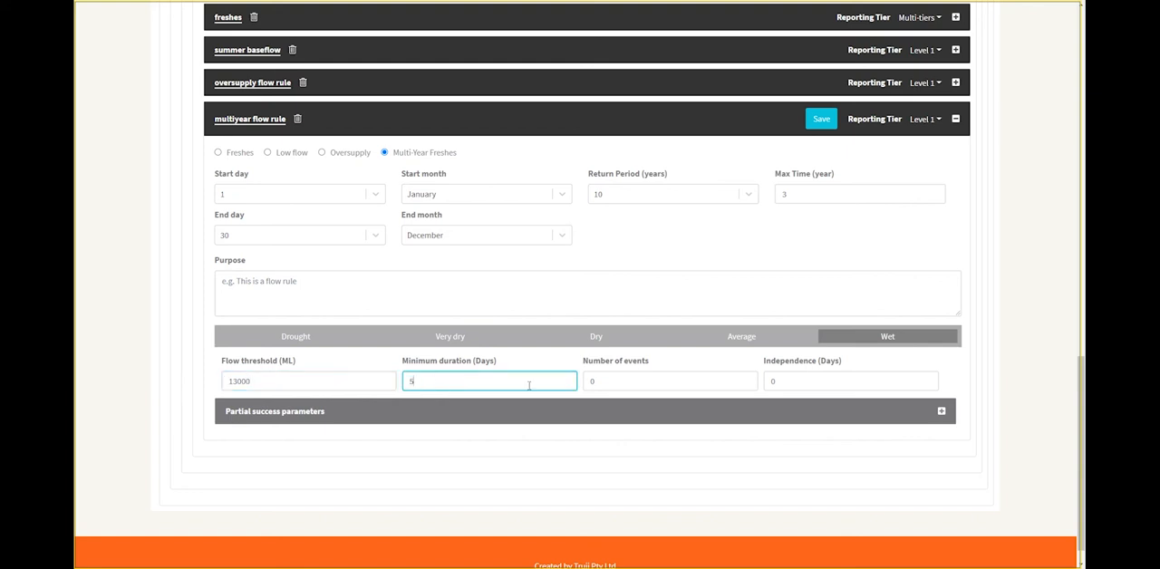
{"action": "double_click", "coordinate": [601, 381]}
{"action": "type", "text": "3"}
{"action": "double_click", "coordinate": [772, 381]}
{"action": "type", "text": "7"}
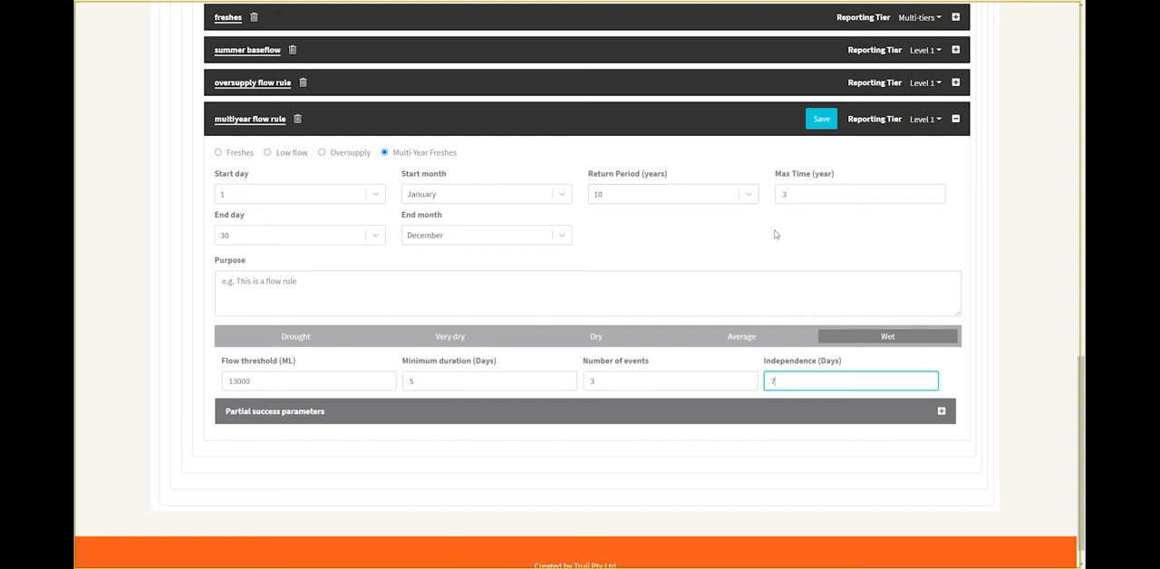
Review the partial success parameters for Wet conditions, including the Max Time curve, and save the multiyear flow rule.
{"action": "left_click", "coordinate": [568, 414]}
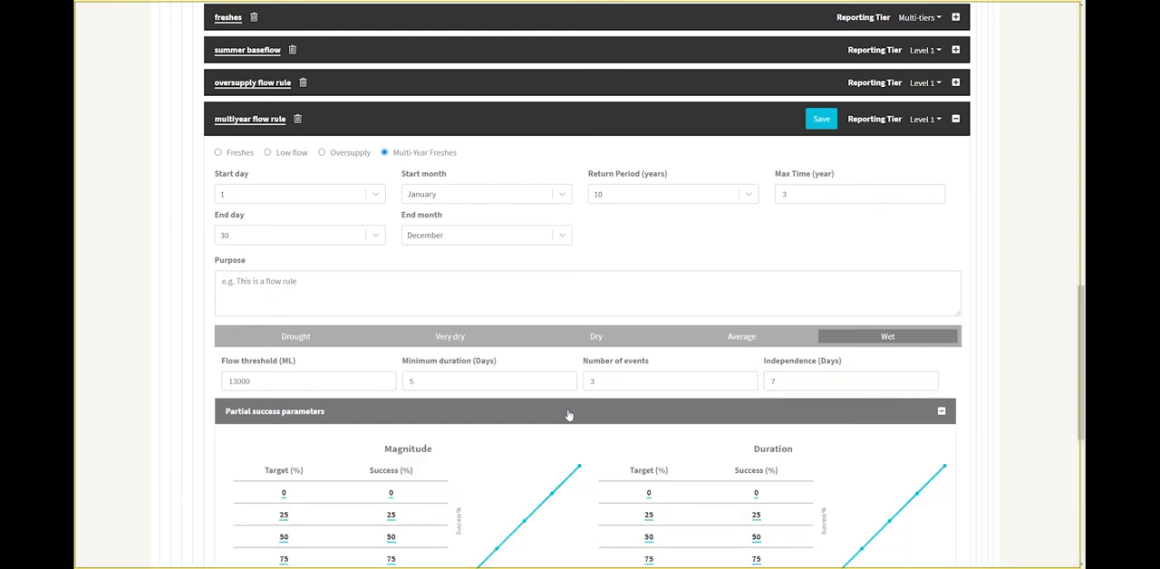
{"action": "scroll", "coordinate": [569, 412], "scroll_direction": "down", "scroll_amount": 3}
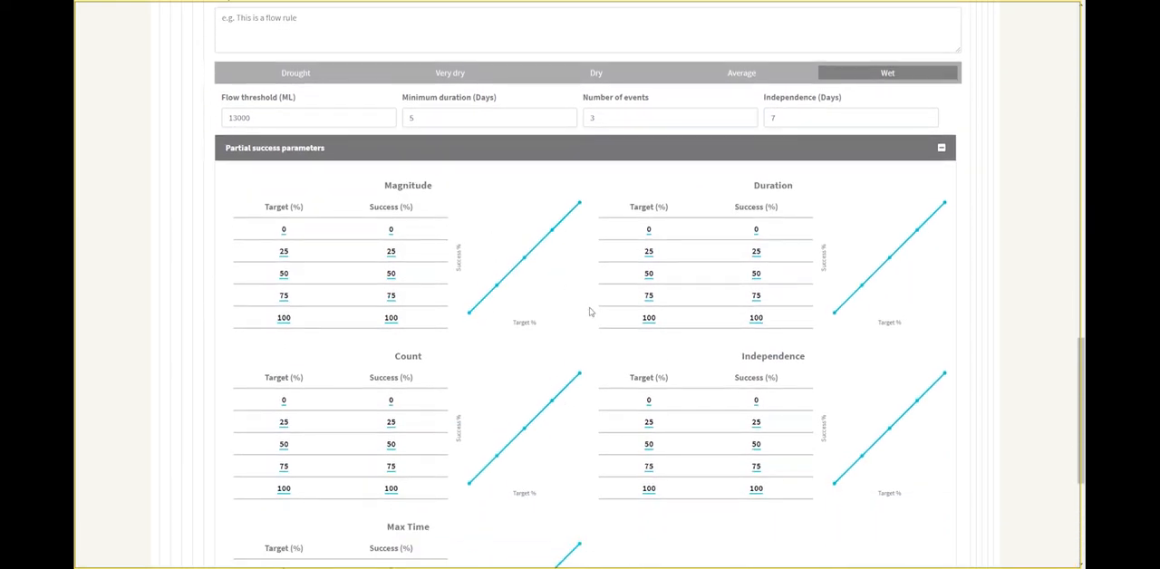
{"action": "scroll", "coordinate": [632, 310], "scroll_direction": "down", "scroll_amount": 2}
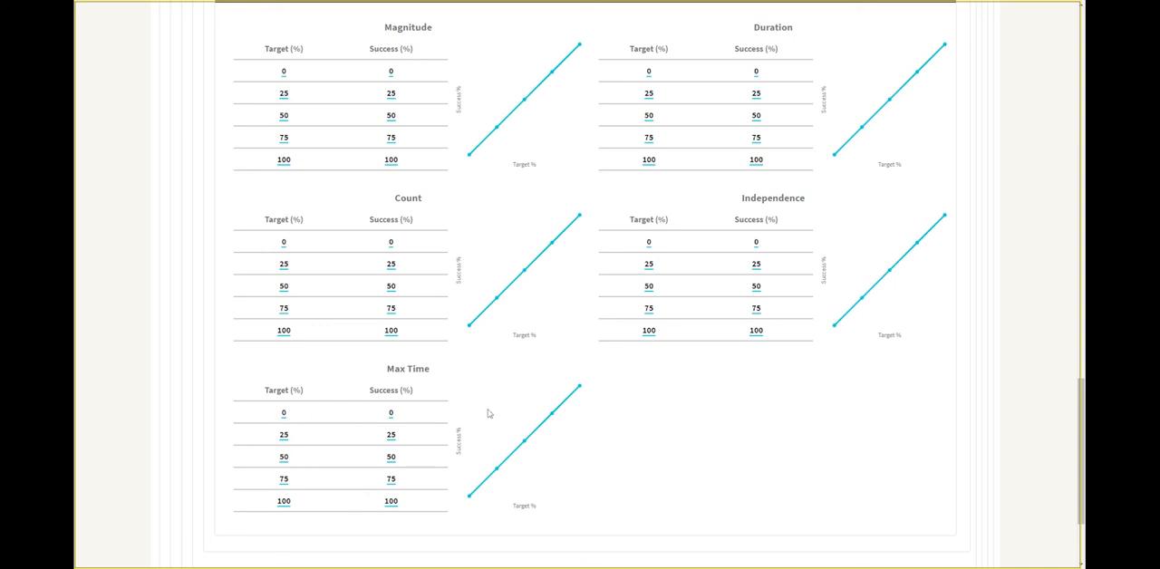
{"action": "scroll", "coordinate": [488, 414], "scroll_direction": "up", "scroll_amount": 5}
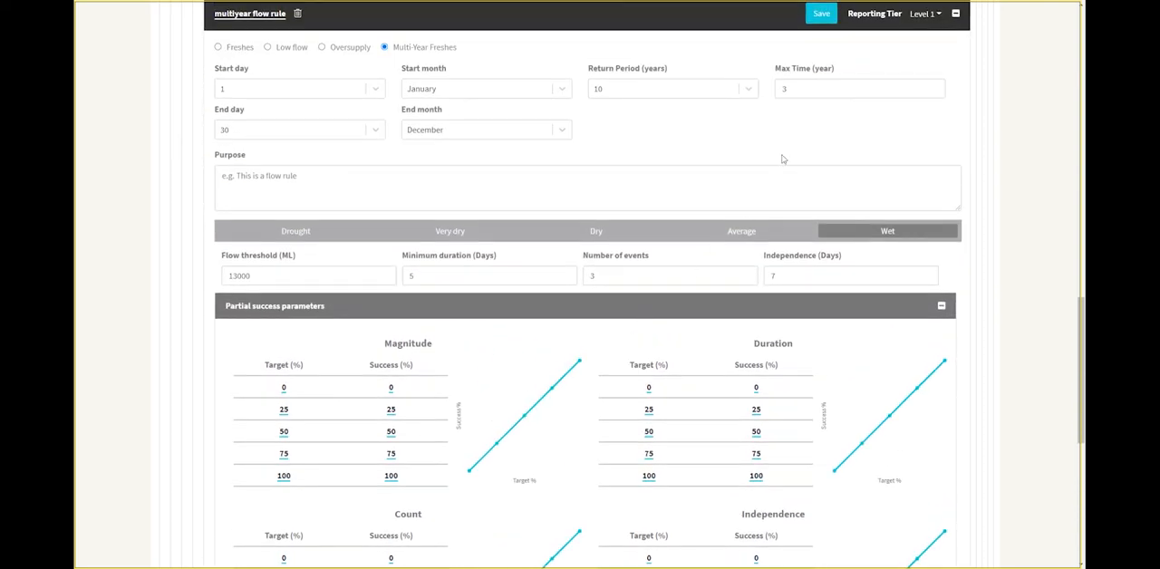
{"action": "scroll", "coordinate": [523, 466], "scroll_direction": "down", "scroll_amount": 4}
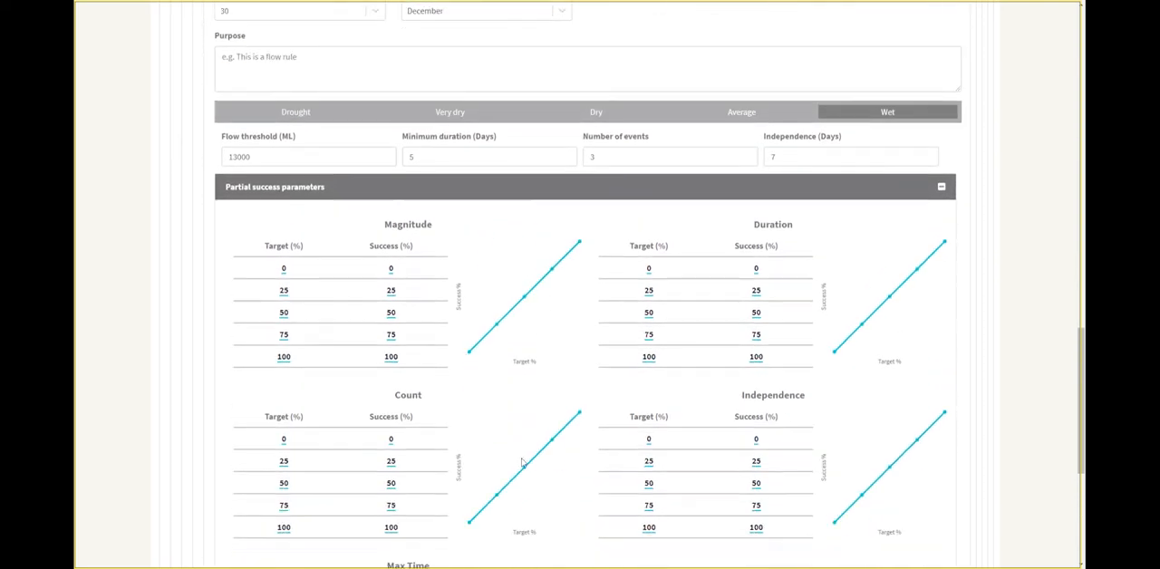
{"action": "scroll", "coordinate": [460, 471], "scroll_direction": "down", "scroll_amount": 2}
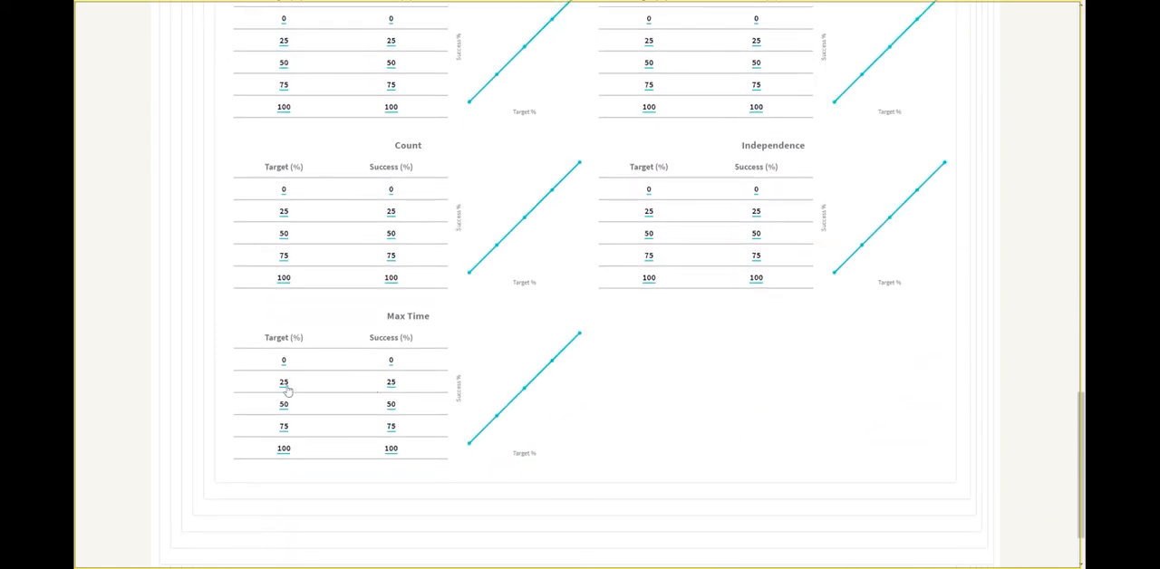
{"action": "scroll", "coordinate": [666, 255], "scroll_direction": "up", "scroll_amount": 9}
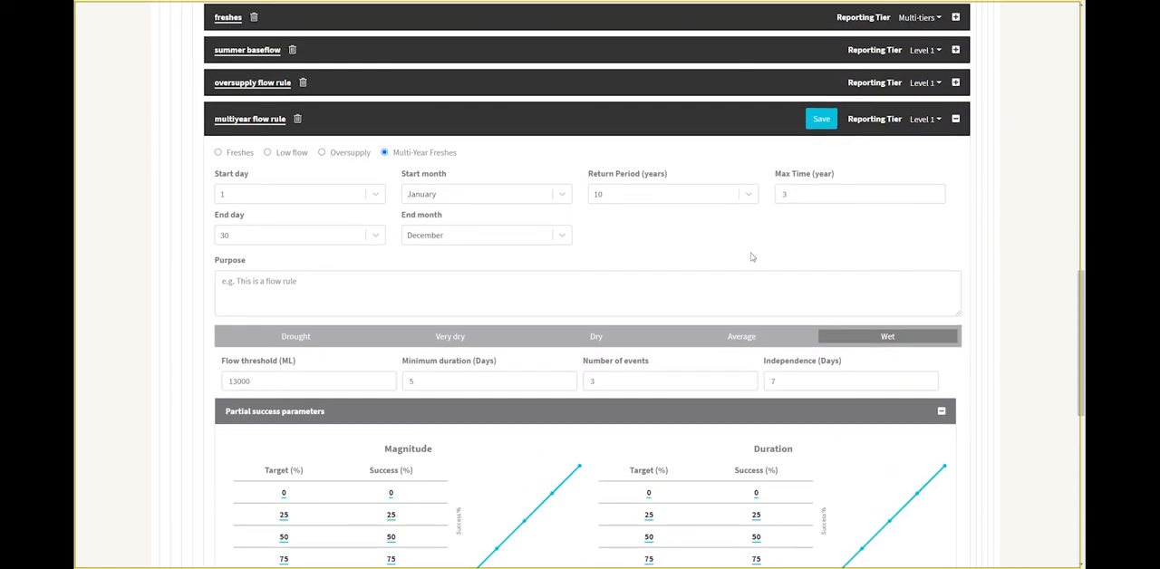
{"action": "left_click", "coordinate": [821, 120]}
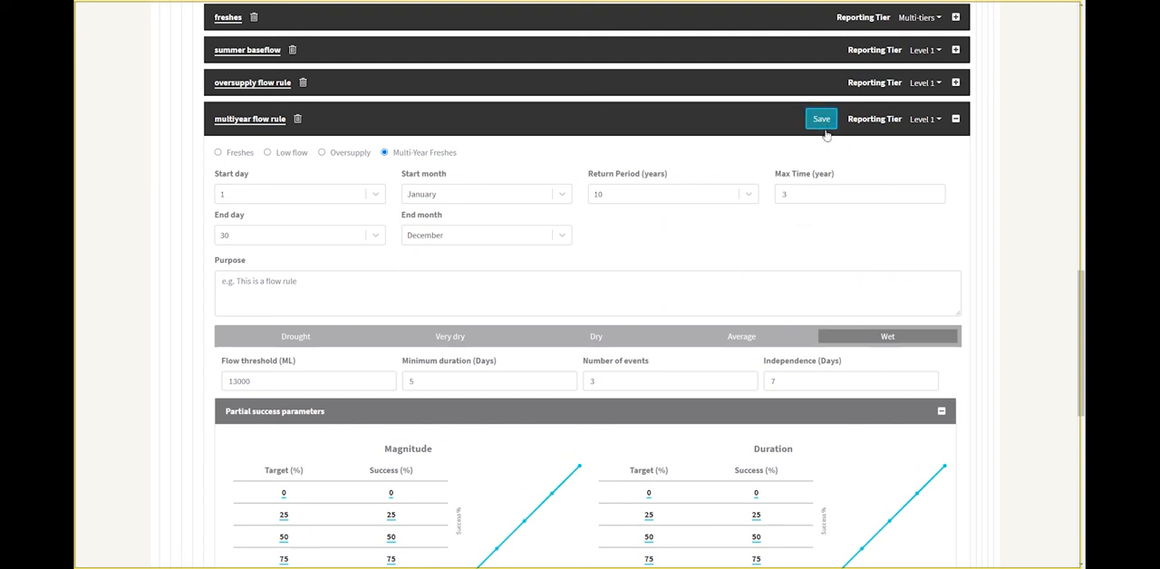